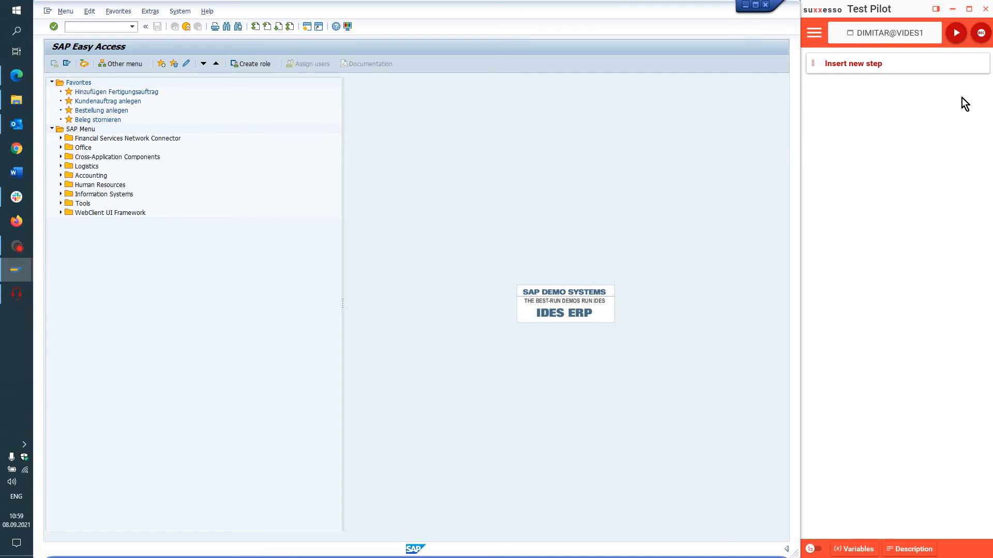
# Start recording a test and open transaction me21n for creating a purchase order
pyautogui.click(981, 37)
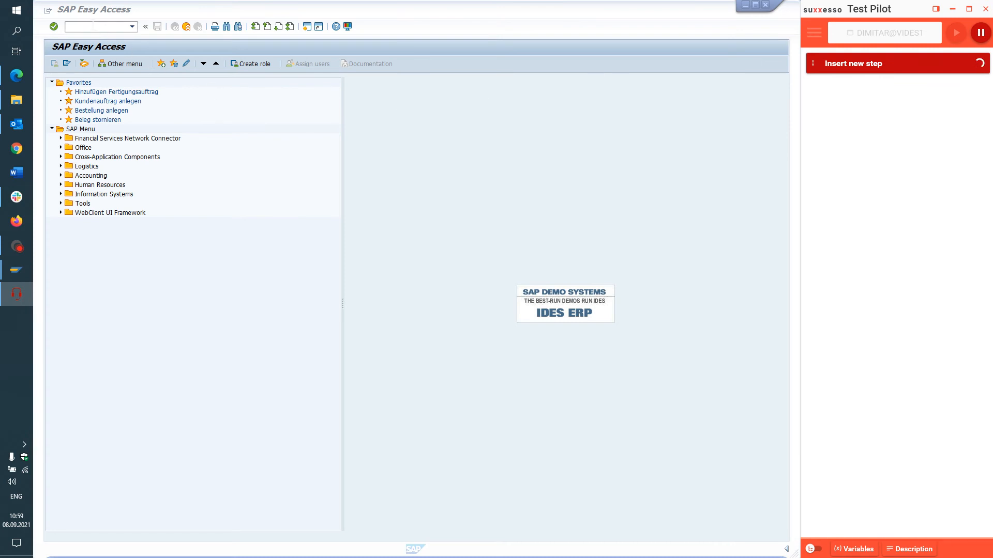
pyautogui.click(128, 26)
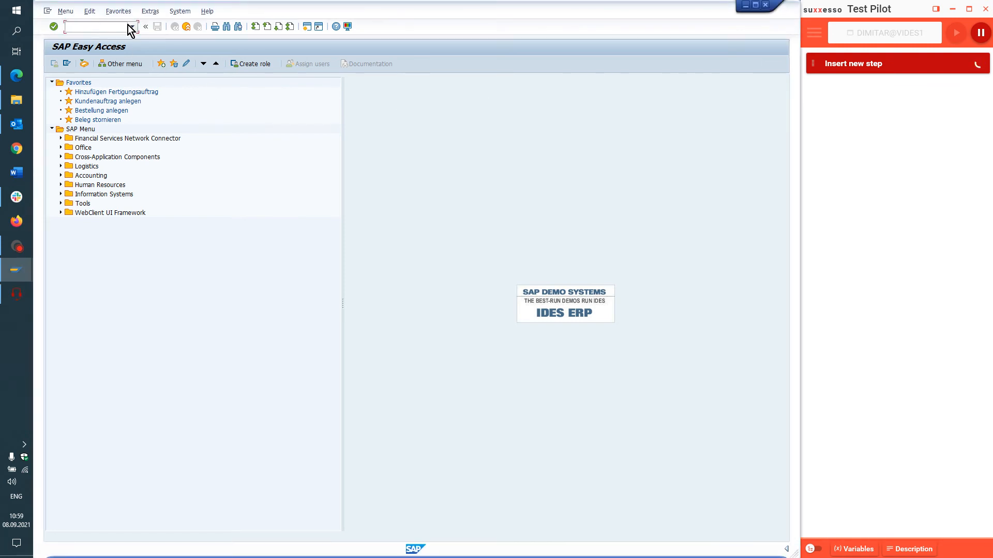
pyautogui.write('me21n')
pyautogui.press('Return')
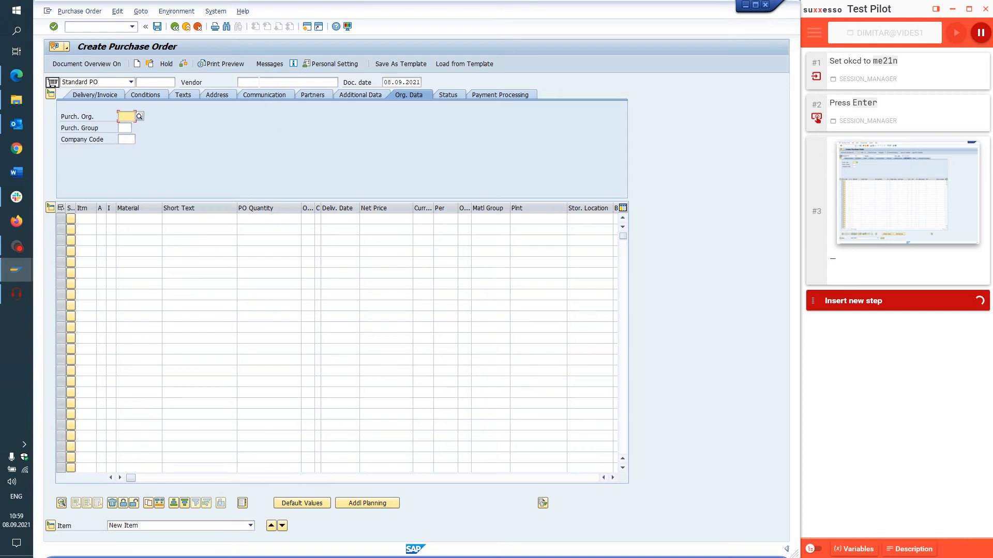
# Fill the purchase order header with vendor 1000, purchasing organization 1000, purchasing group 001 and company code 1000
pyautogui.click(265, 81)
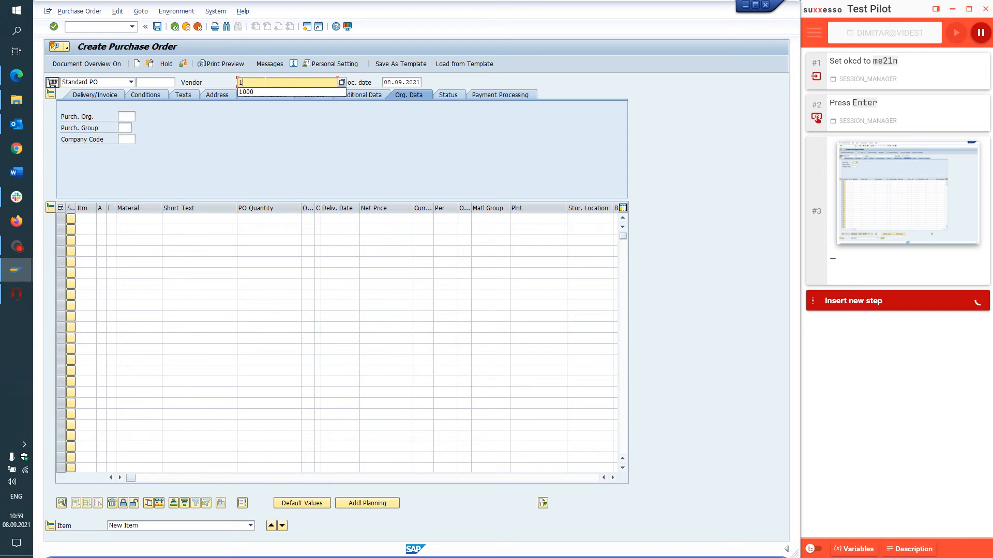
pyautogui.write('1000')
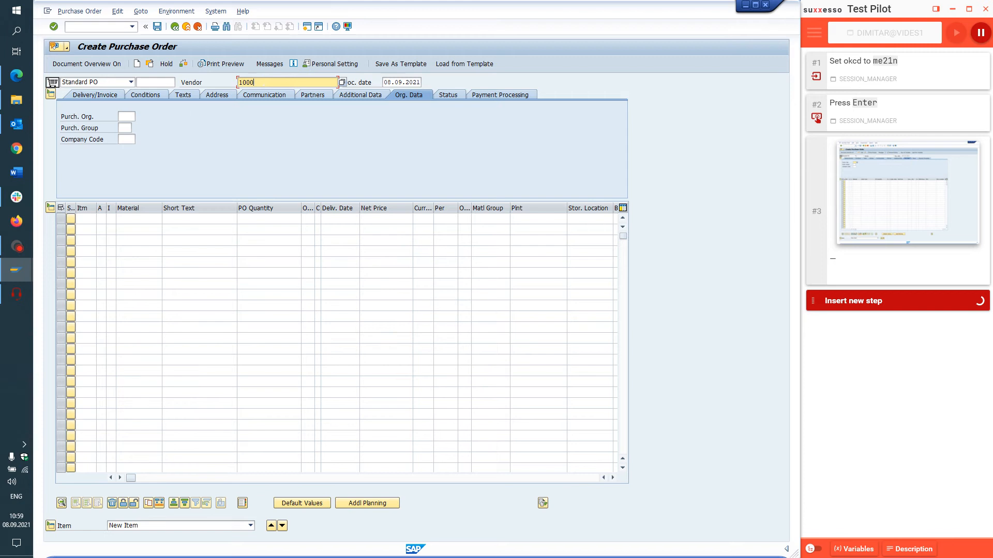
pyautogui.click(131, 117)
pyautogui.write('1000')
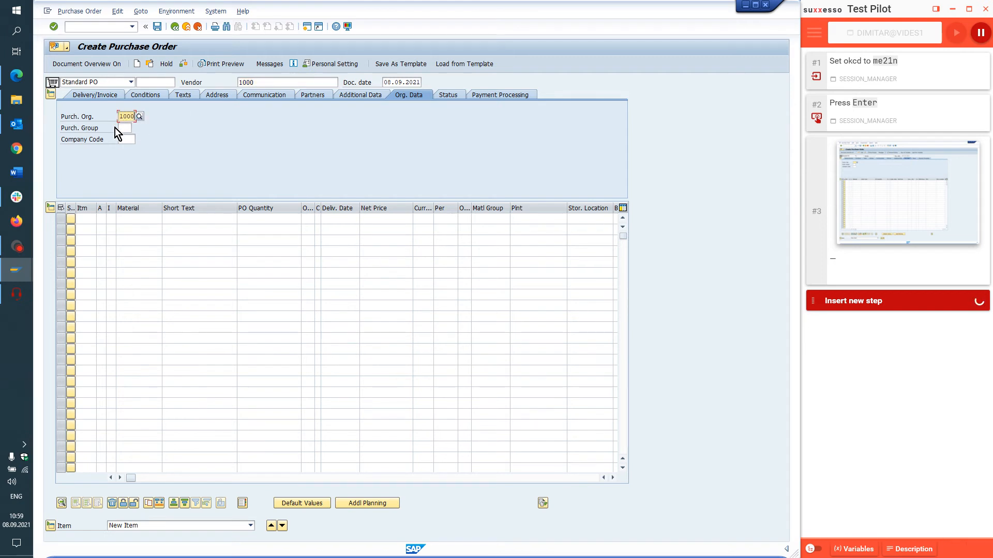
pyautogui.click(125, 128)
pyautogui.write('001')
pyautogui.click(126, 140)
pyautogui.write('1000')
pyautogui.press('Return')
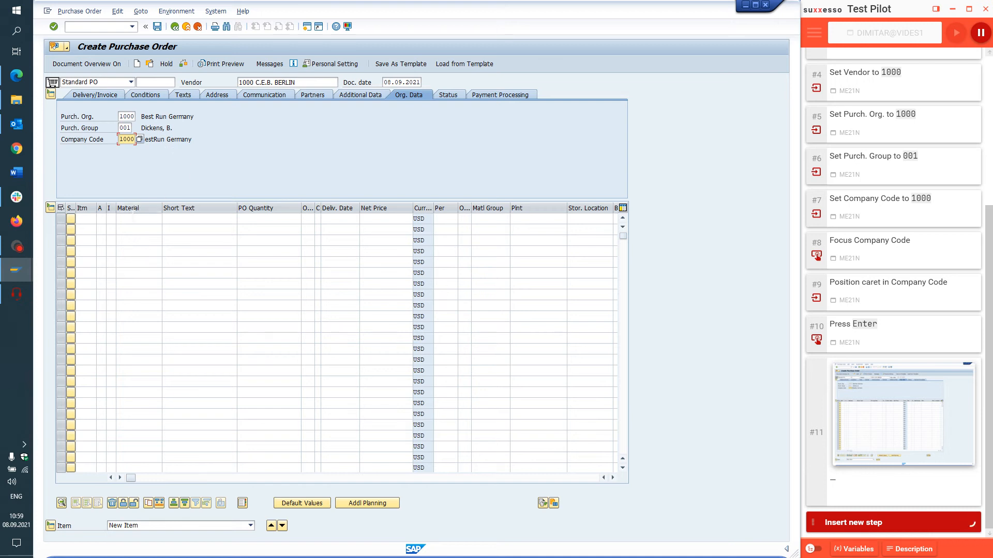
# Add an order item for material 40-100C with PO quantity 120 and plant 1000
pyautogui.click(144, 218)
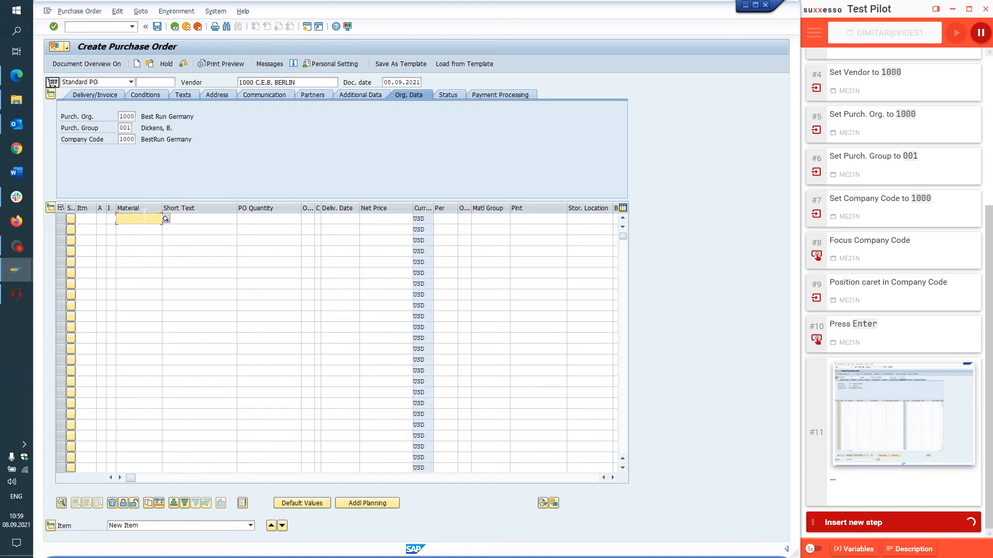
pyautogui.write('40-100C')
pyautogui.click(285, 223)
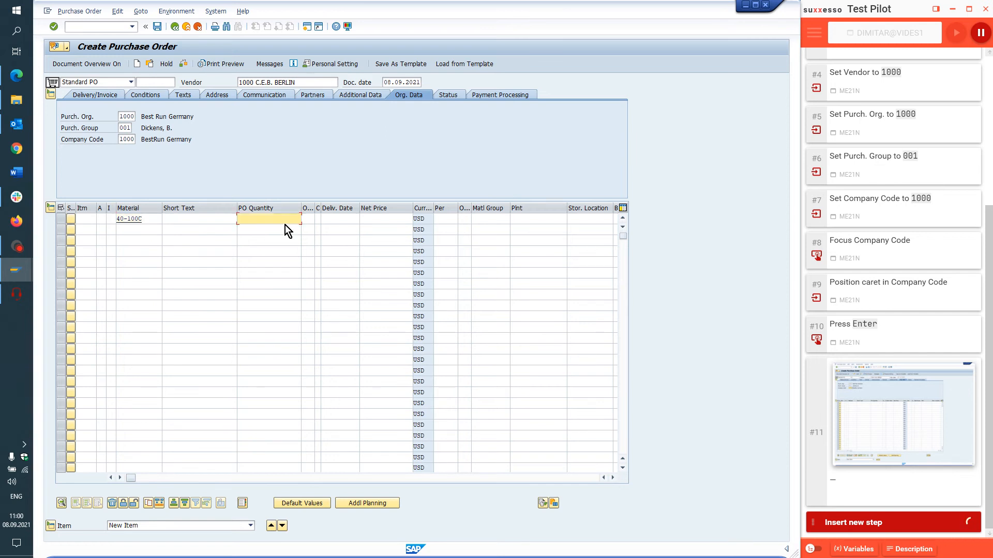
pyautogui.write('120')
pyautogui.click(533, 219)
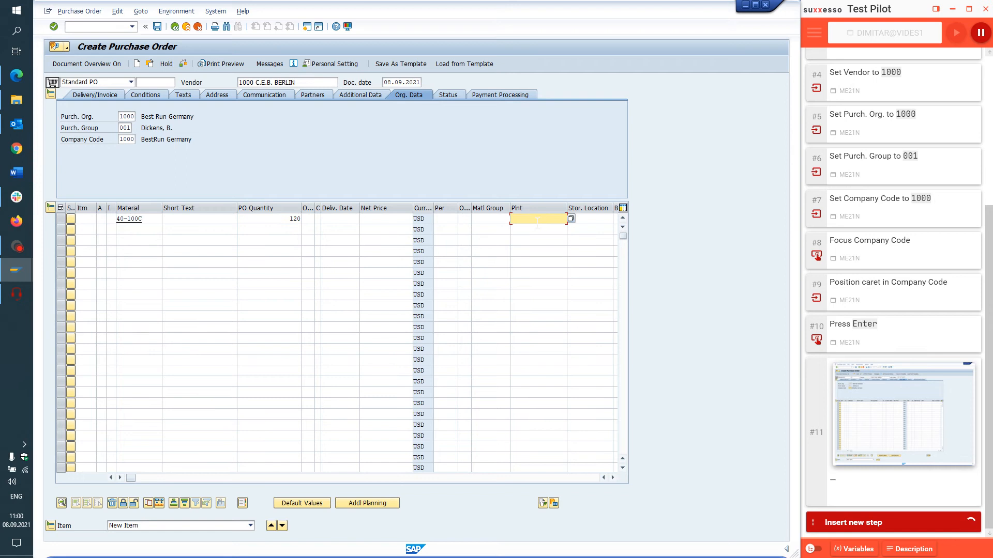
pyautogui.write('1000')
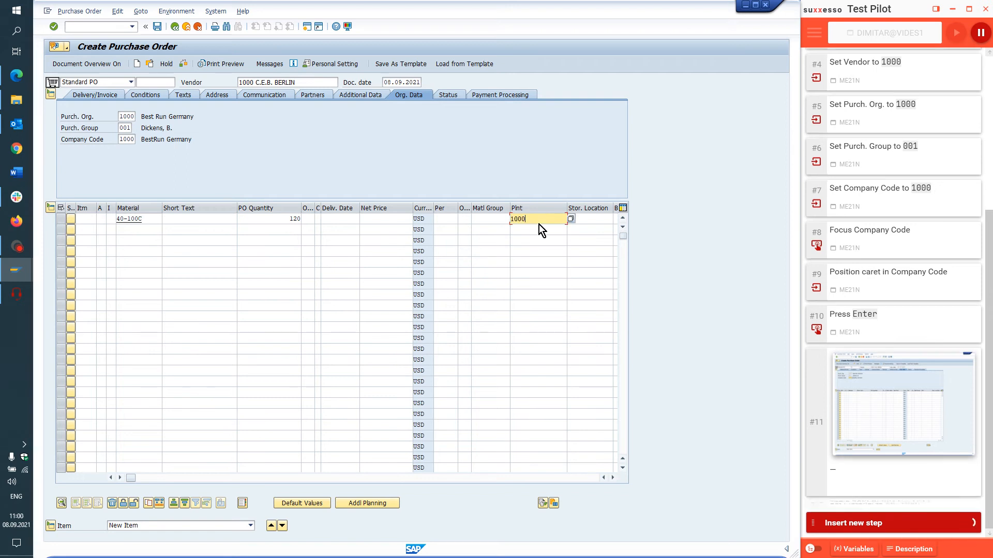
pyautogui.press('Return')
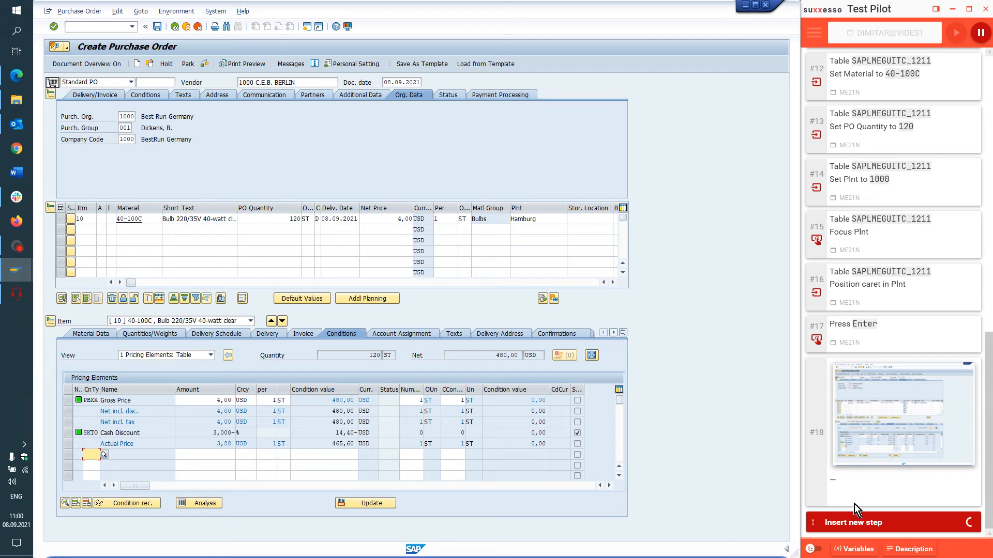
# Insert a Verify field step that checks the item's Quantity text for 120, and pause the recording
pyautogui.click(873, 523)
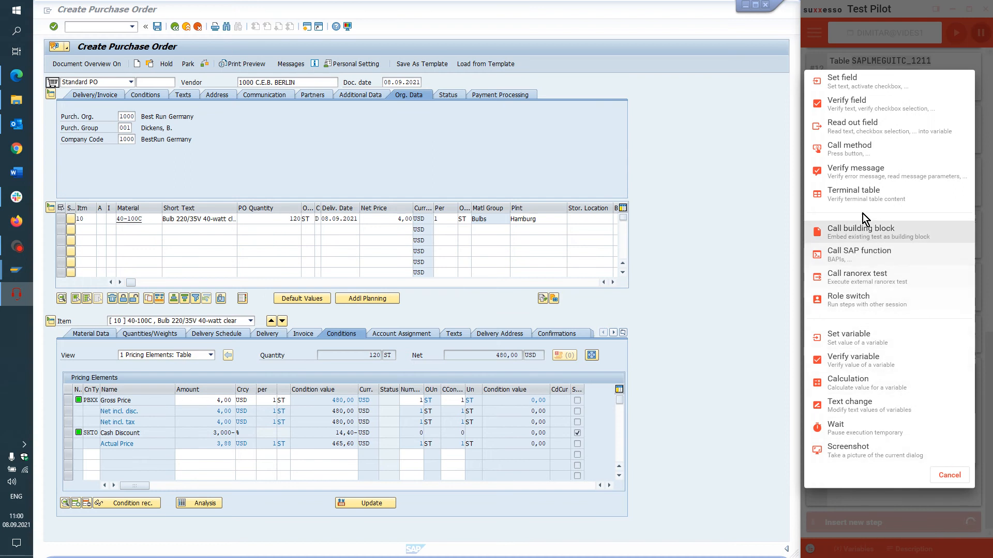
pyautogui.click(863, 105)
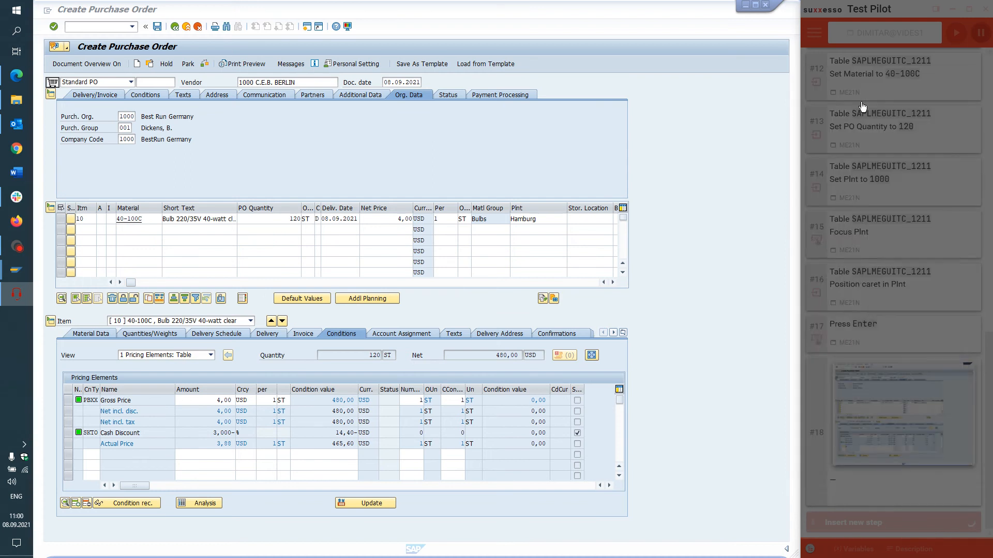
pyautogui.click(349, 355)
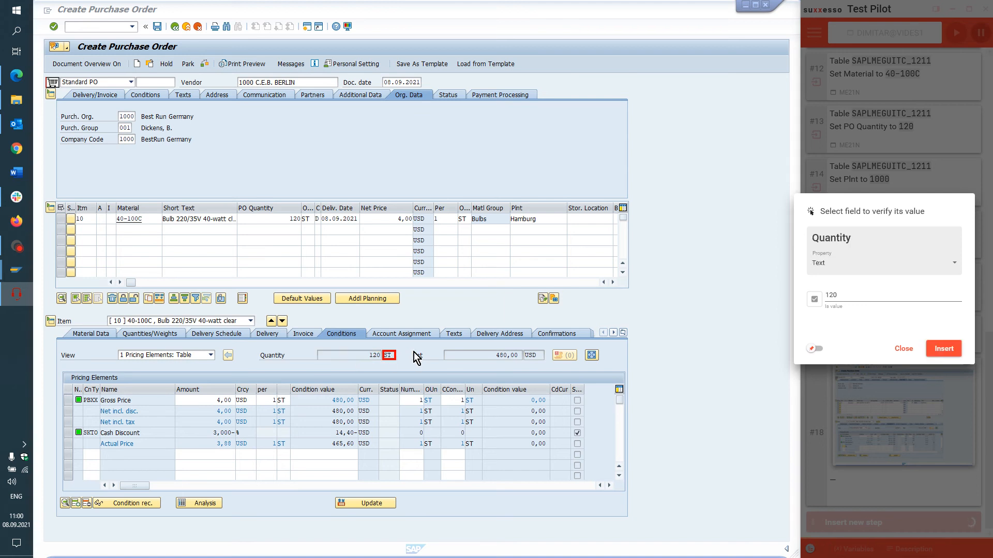
pyautogui.click(953, 355)
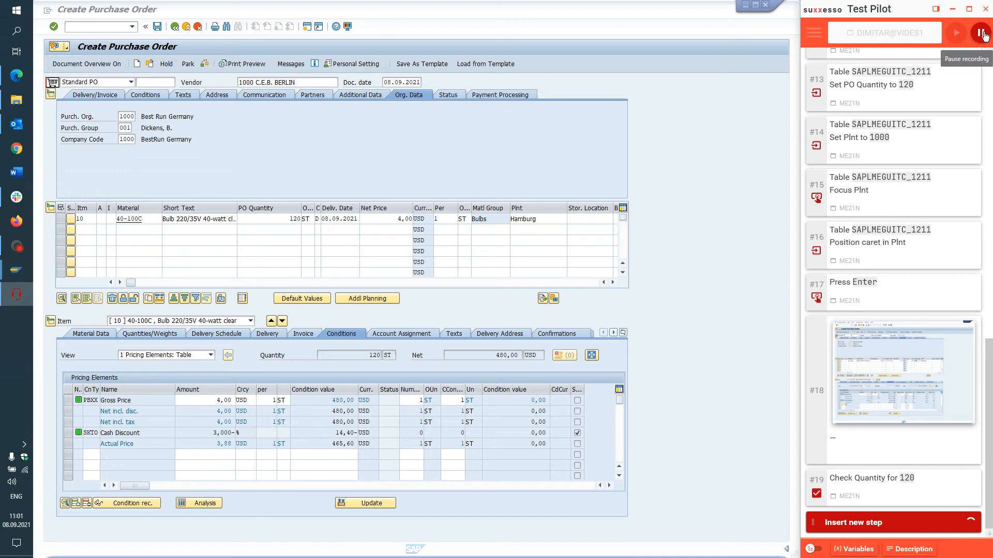
pyautogui.click(982, 34)
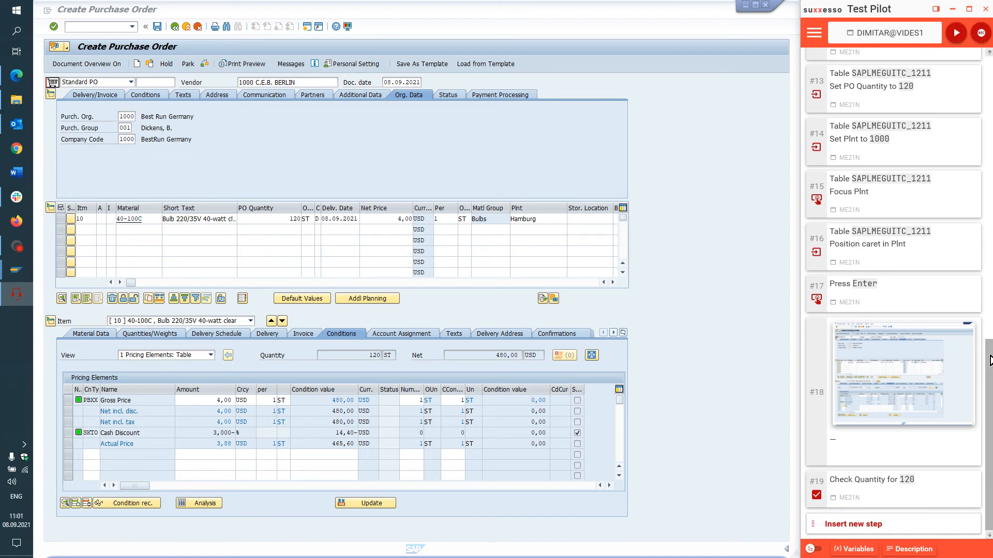
# Change the material value in recorded step #12 to 40-100Y
pyautogui.moveTo(989, 361); pyautogui.dragTo(991, 250)
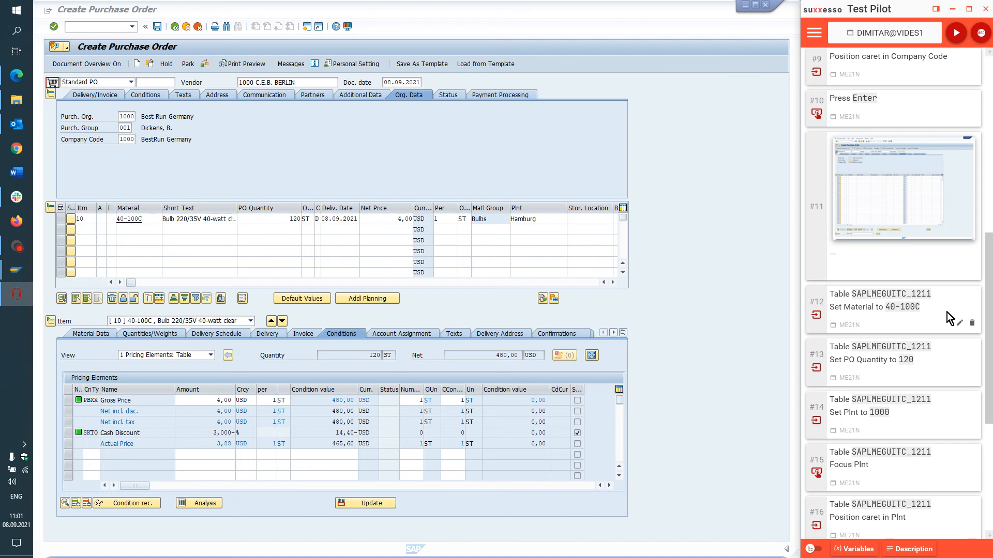
pyautogui.click(961, 324)
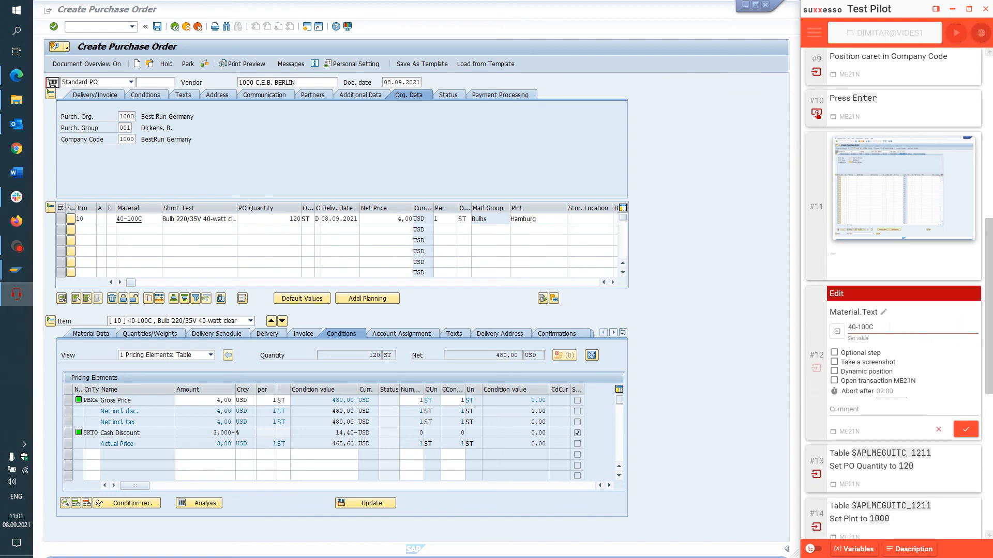
pyautogui.press('BackSpace')
pyautogui.click(966, 429)
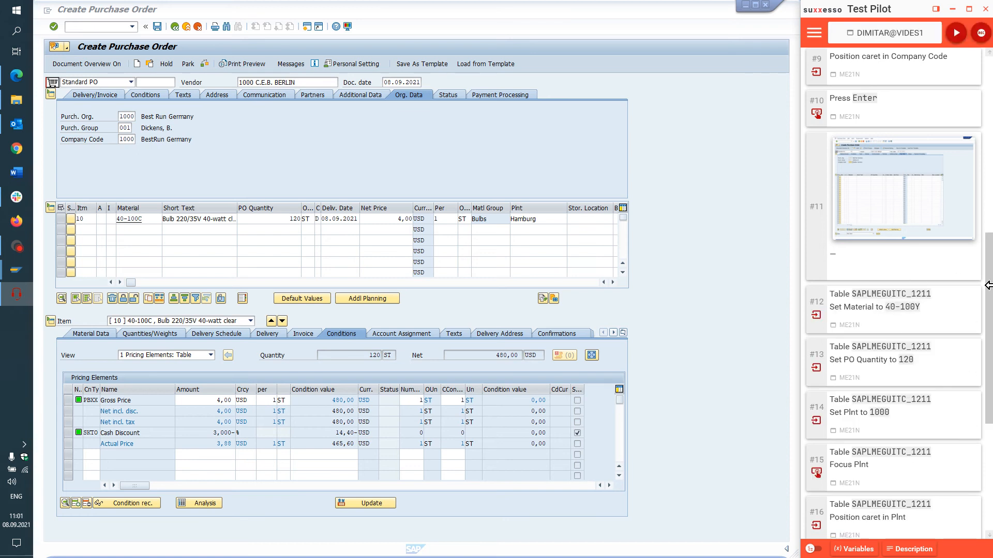
# Switch the property checked by the Quantity verification in step #19 to Changeable
pyautogui.moveTo(990, 261); pyautogui.dragTo(988, 403)
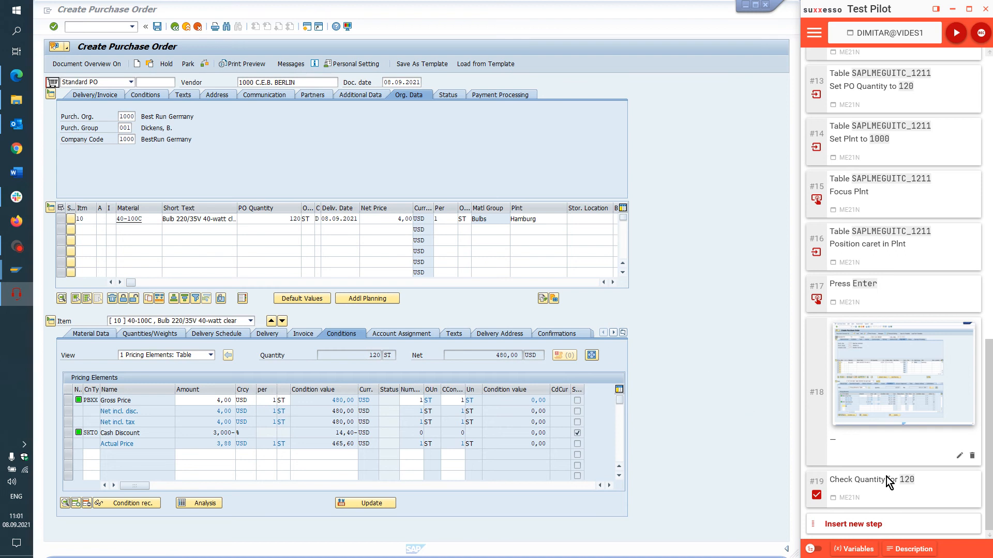
pyautogui.moveTo(914, 489)
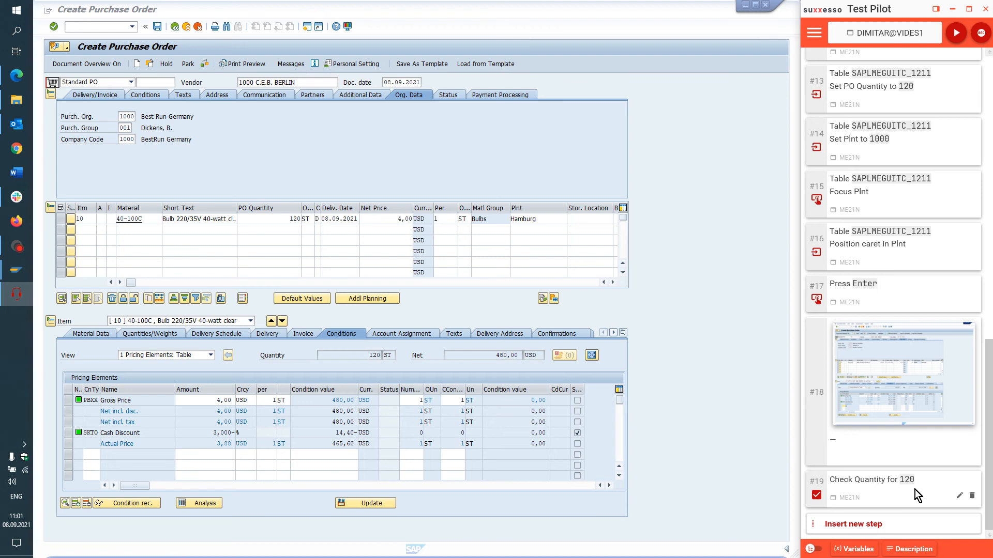
pyautogui.click(960, 497)
pyautogui.scroll(-2, 990, 412)
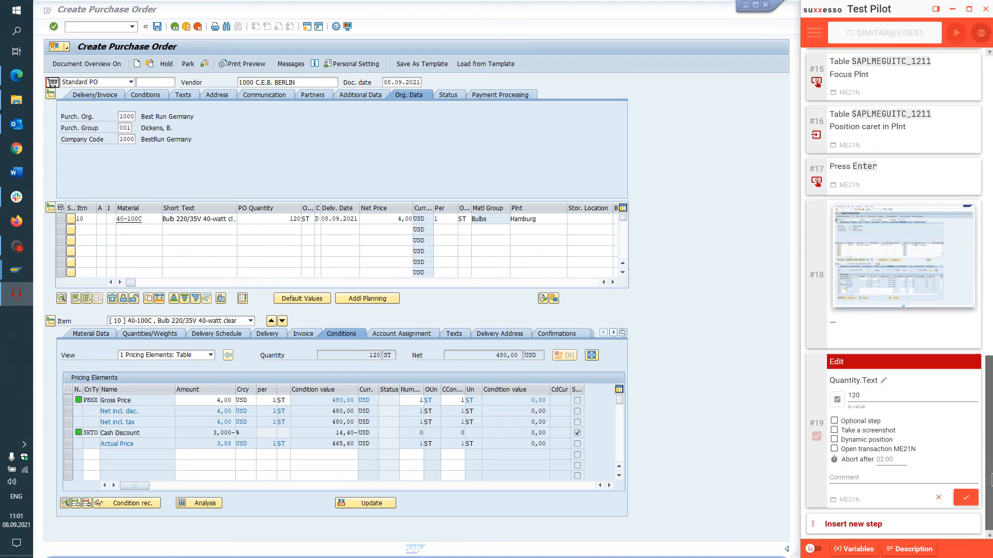
pyautogui.click(884, 380)
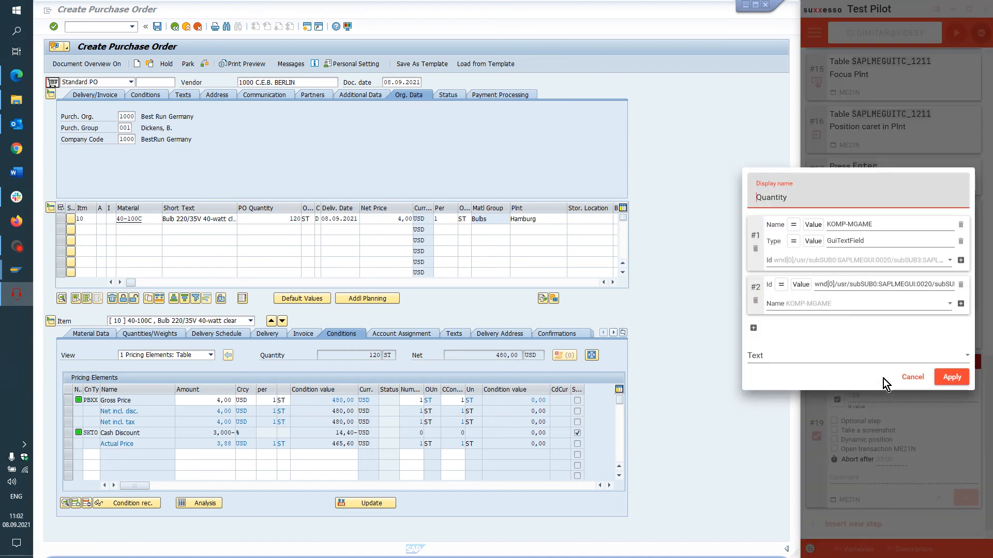
pyautogui.click(968, 356)
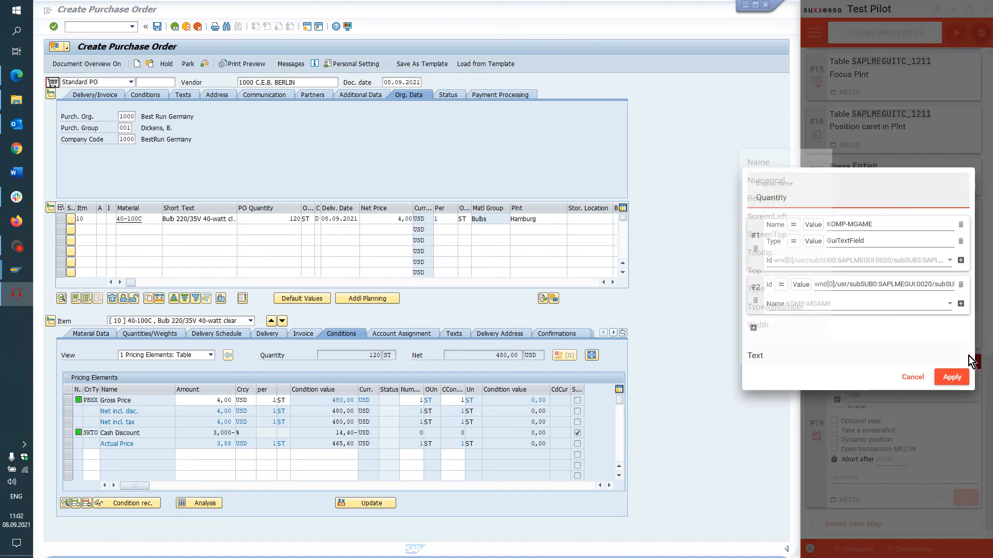
pyautogui.scroll(6, 763, 260)
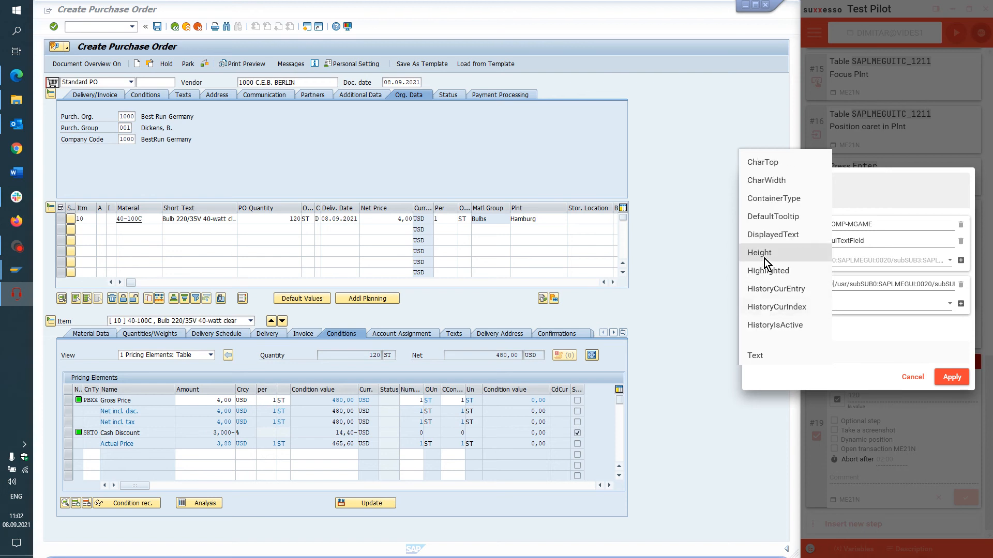
pyautogui.click(785, 236)
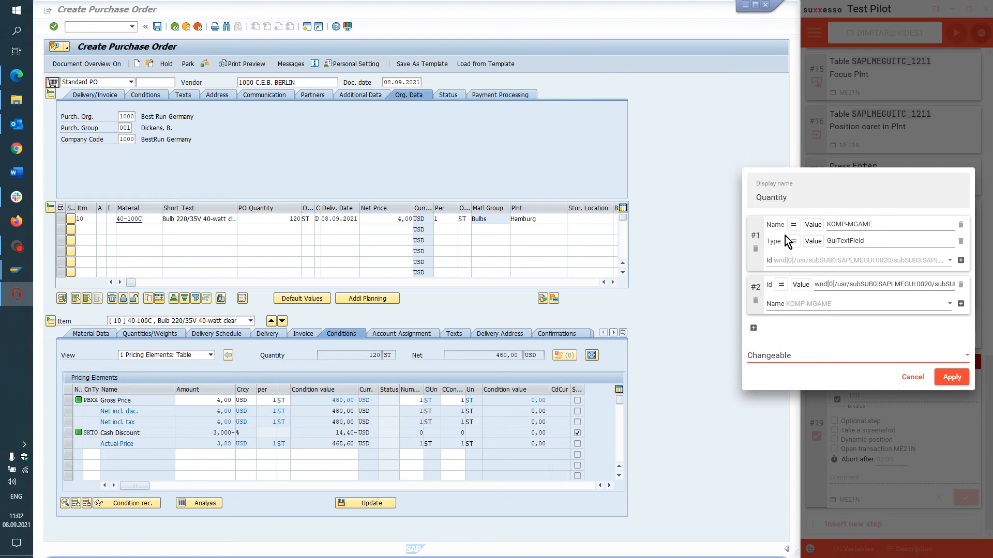
pyautogui.click(952, 378)
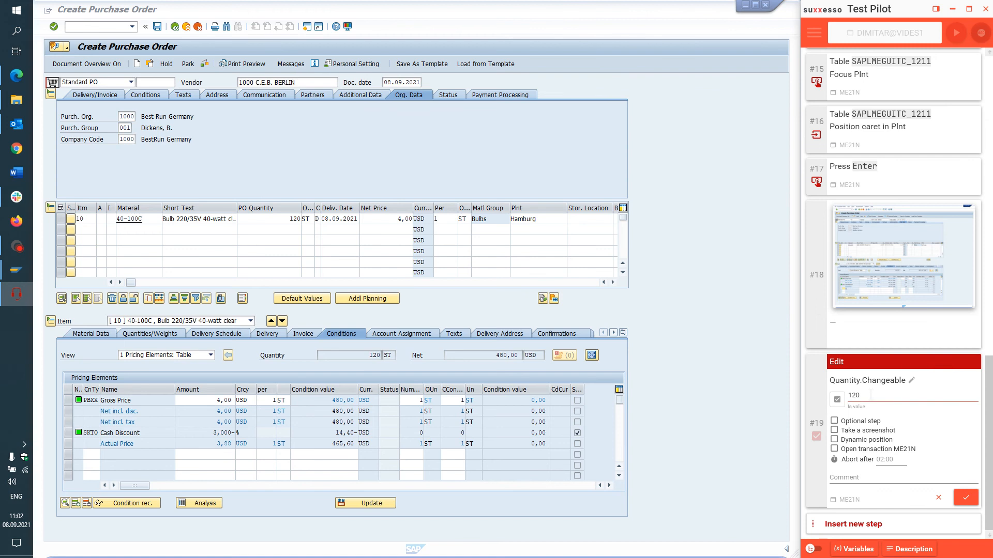
# Set the expected value of the Quantity.Changeable check to False and save the edited step
pyautogui.click(871, 394)
pyautogui.press('BackSpace')
pyautogui.press('BackSpace')
pyautogui.press('BackSpace')
pyautogui.write('False')
pyautogui.click(965, 492)
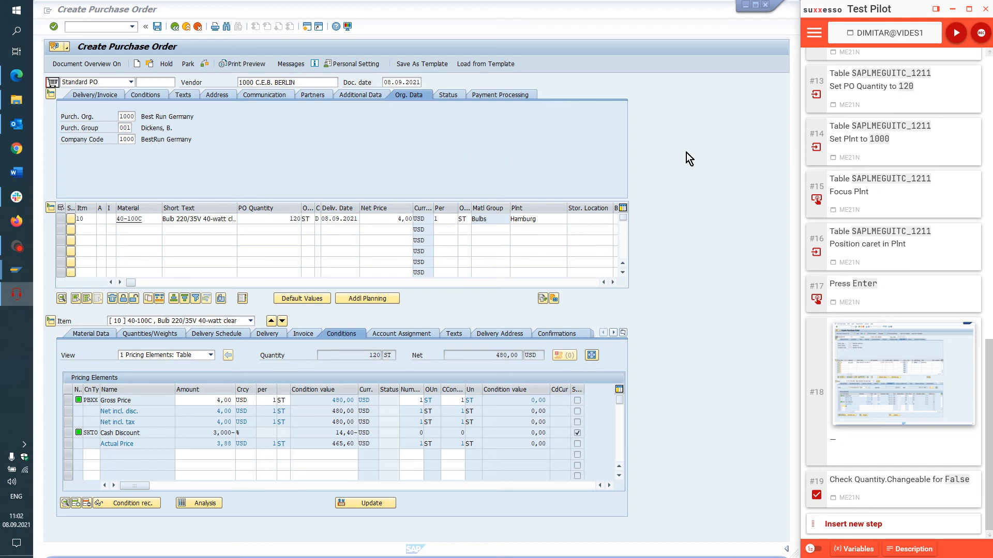
# Record saving the purchase order and insert a Verify message step for its status message, with the recording paused at the end
pyautogui.click(981, 33)
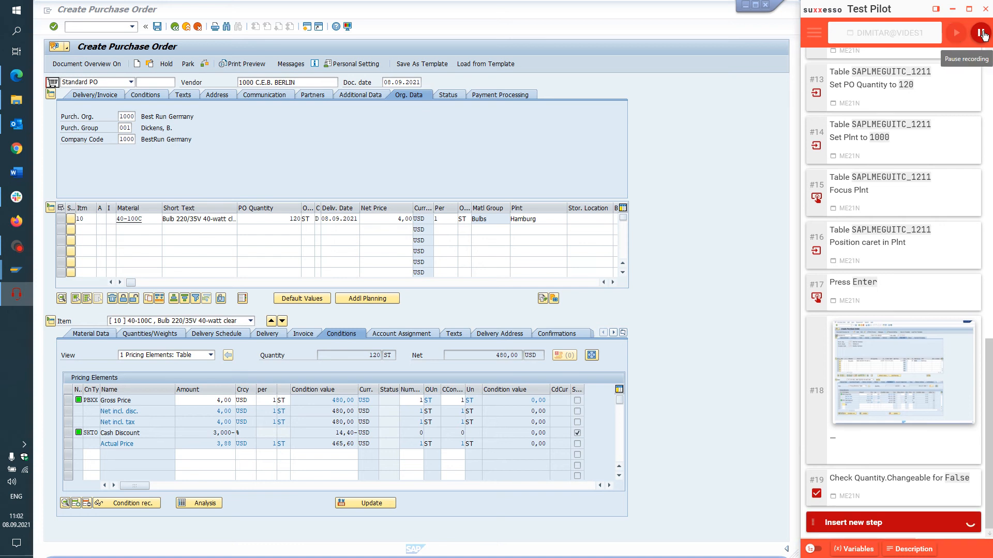
pyautogui.click(158, 27)
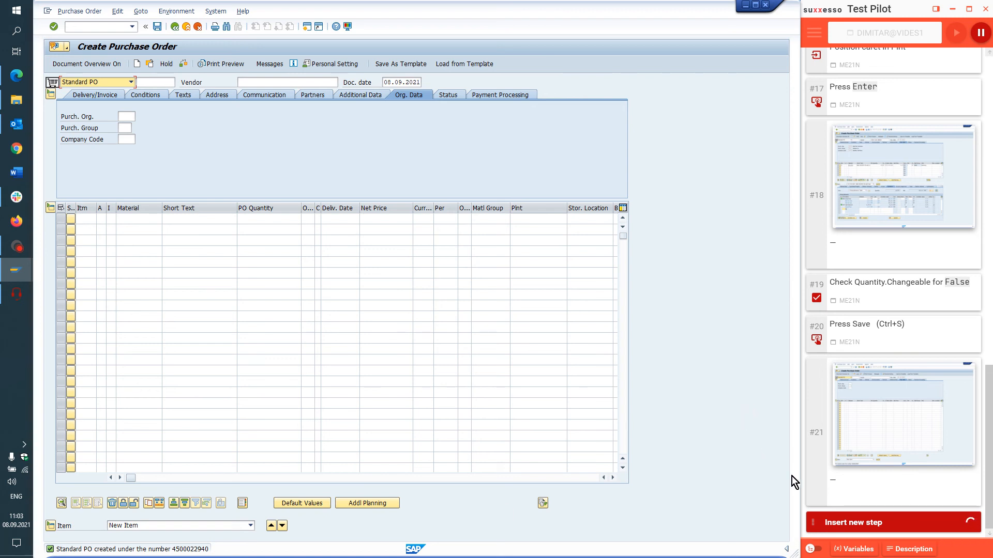
pyautogui.click(882, 525)
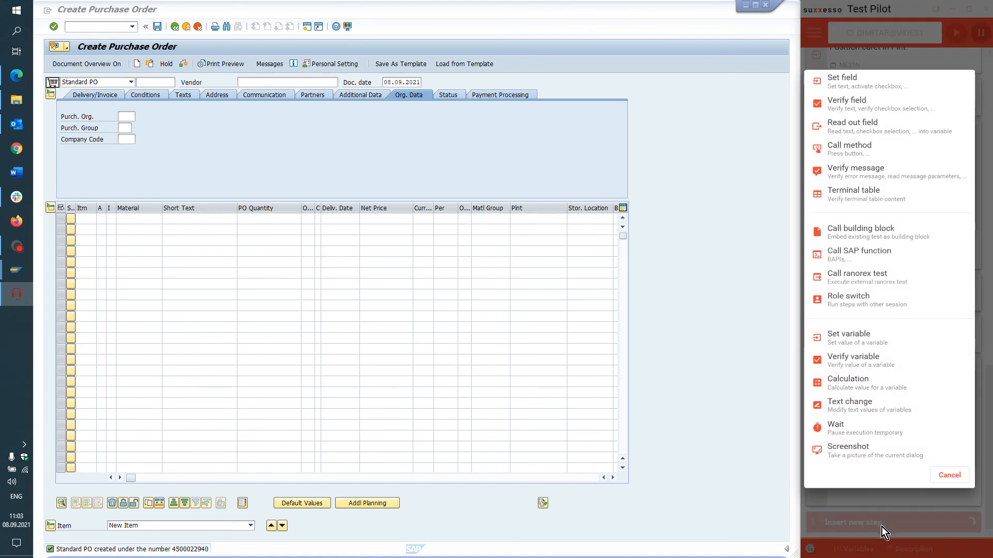
pyautogui.click(860, 173)
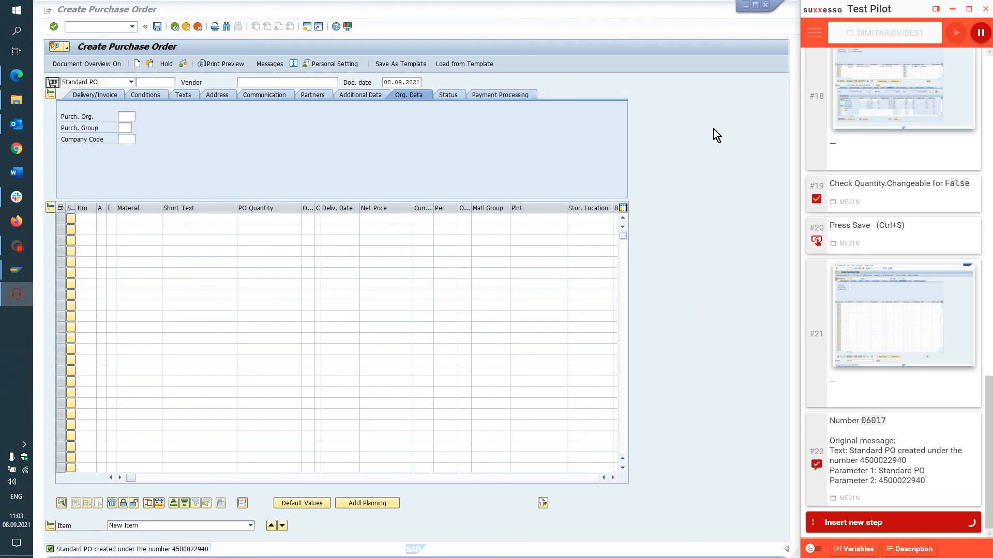
pyautogui.click(982, 33)
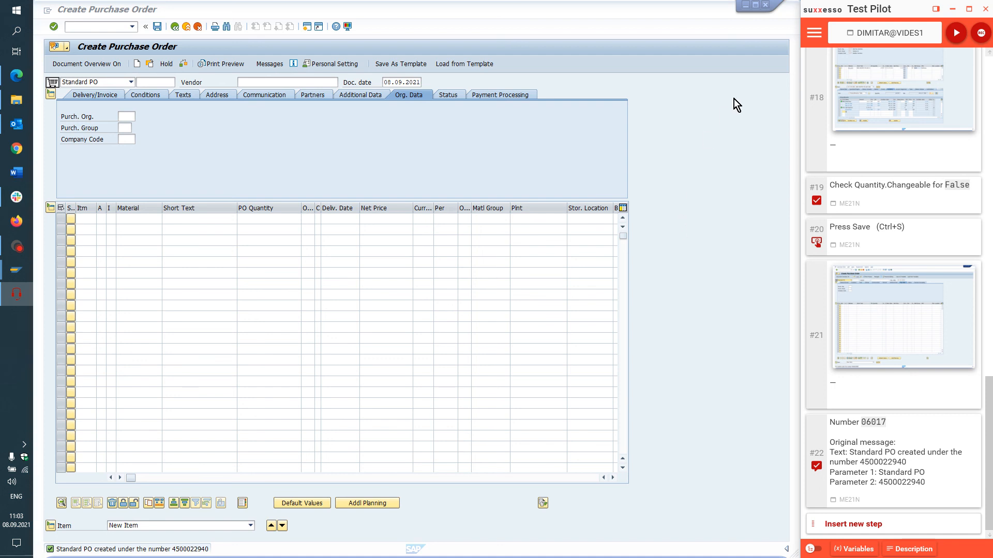
# Try to replay the recorded test case and cancel the replay at the expected-transaction prompt
pyautogui.click(957, 34)
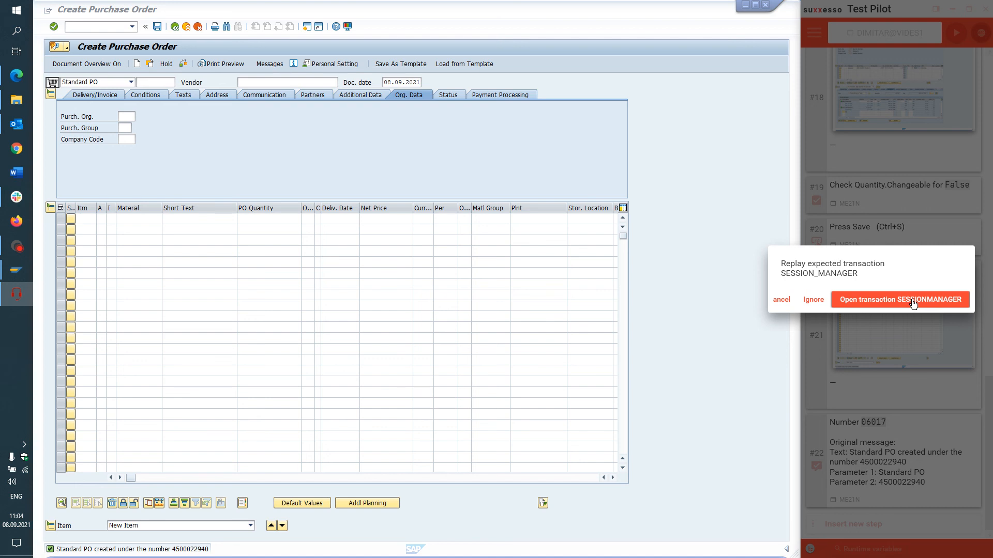
pyautogui.click(782, 301)
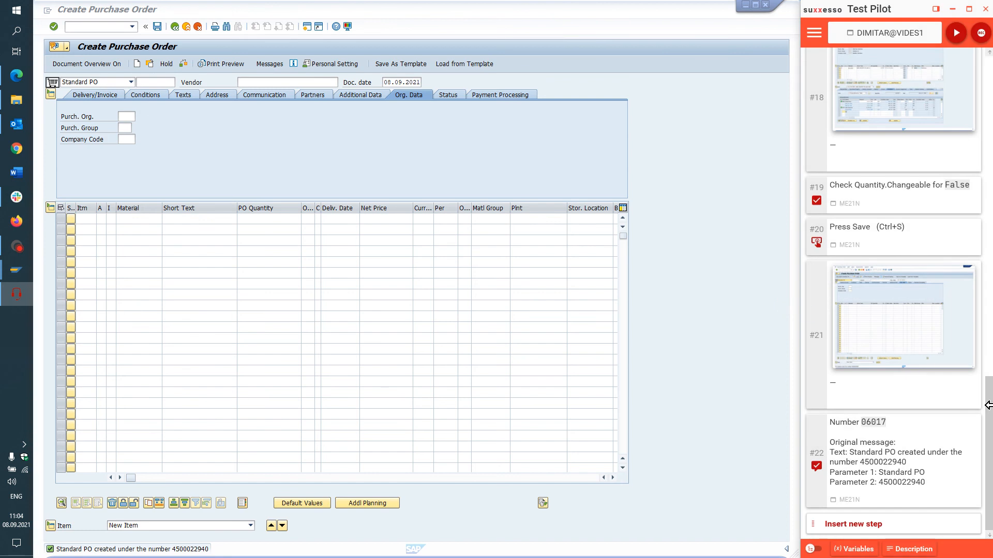
# Set recorded step #1 to open transaction SESSION_MANAGER before it runs, and replay the whole test case
pyautogui.moveTo(989, 408); pyautogui.dragTo(987, 82)
pyautogui.moveTo(949, 82)
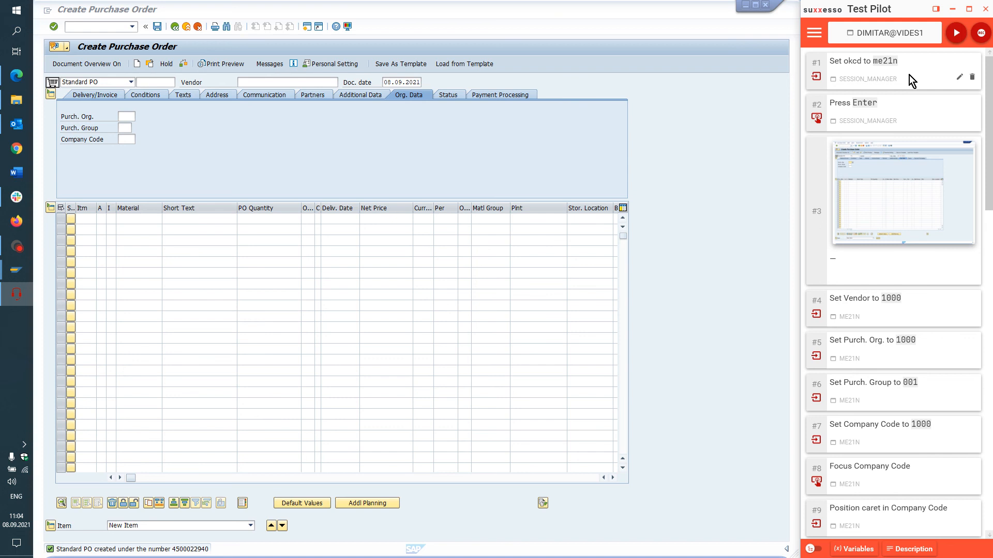
pyautogui.click(960, 78)
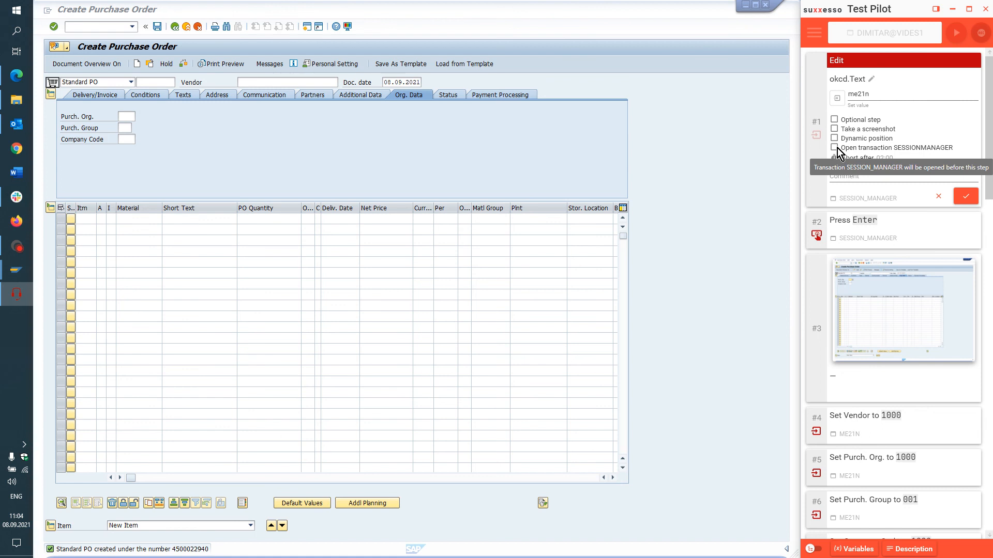
pyautogui.click(834, 148)
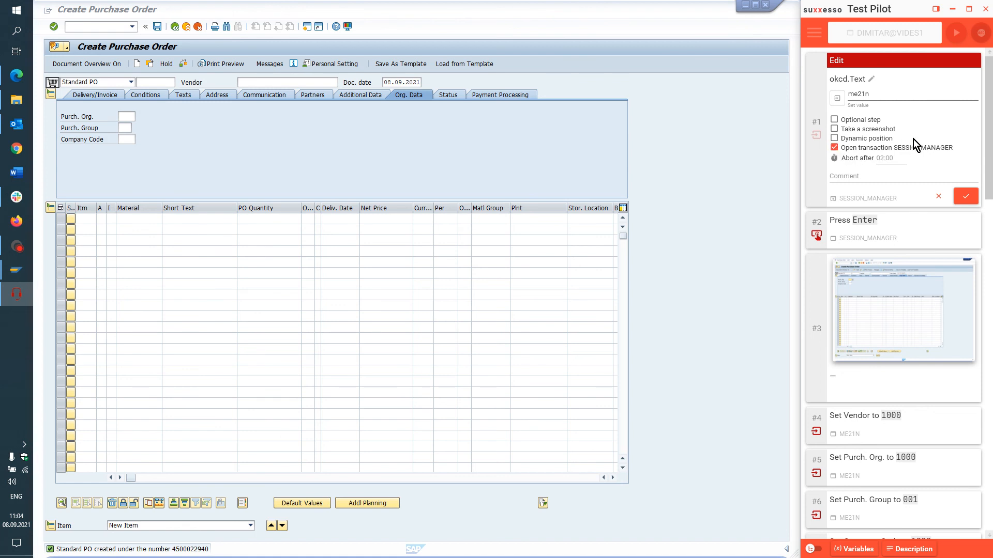
pyautogui.click(966, 200)
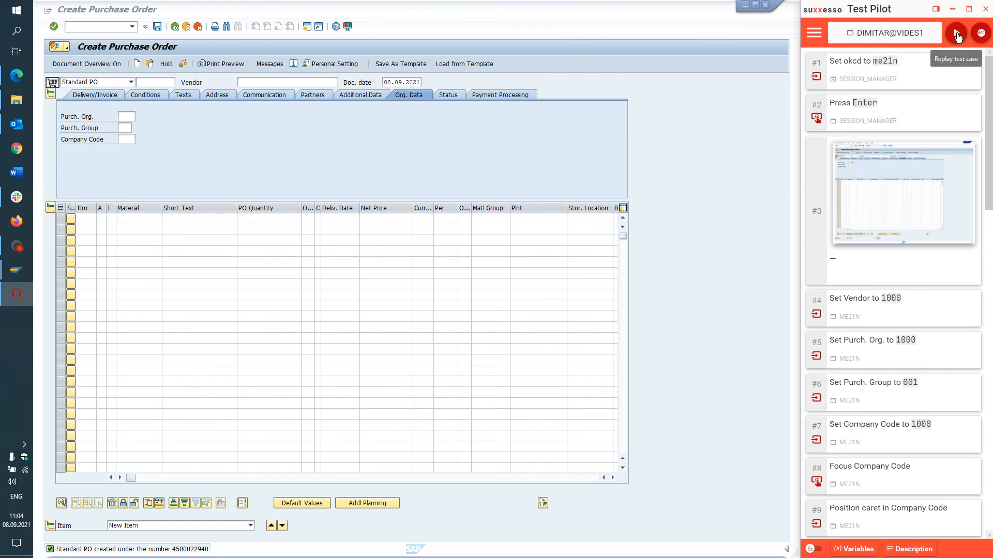
pyautogui.click(957, 34)
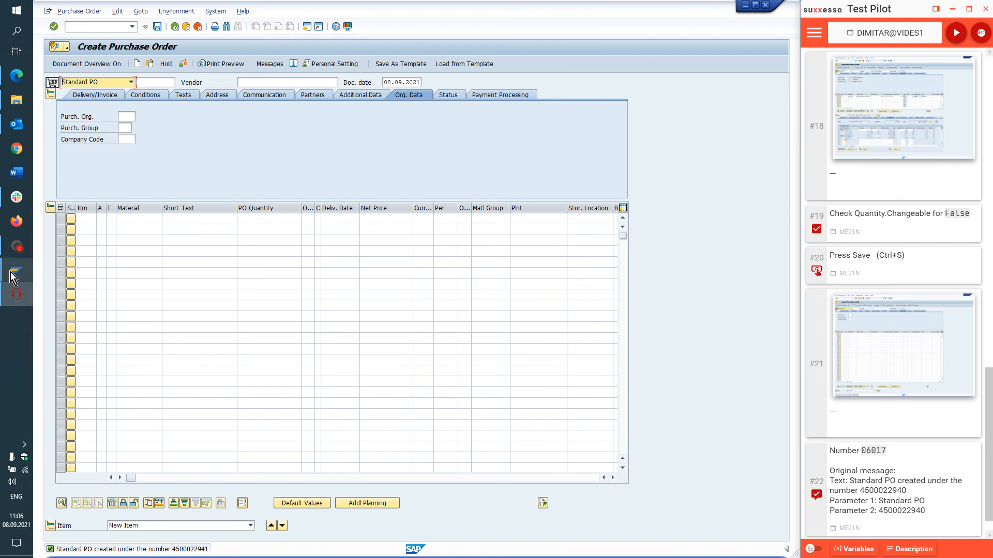
pyautogui.click(17, 247)
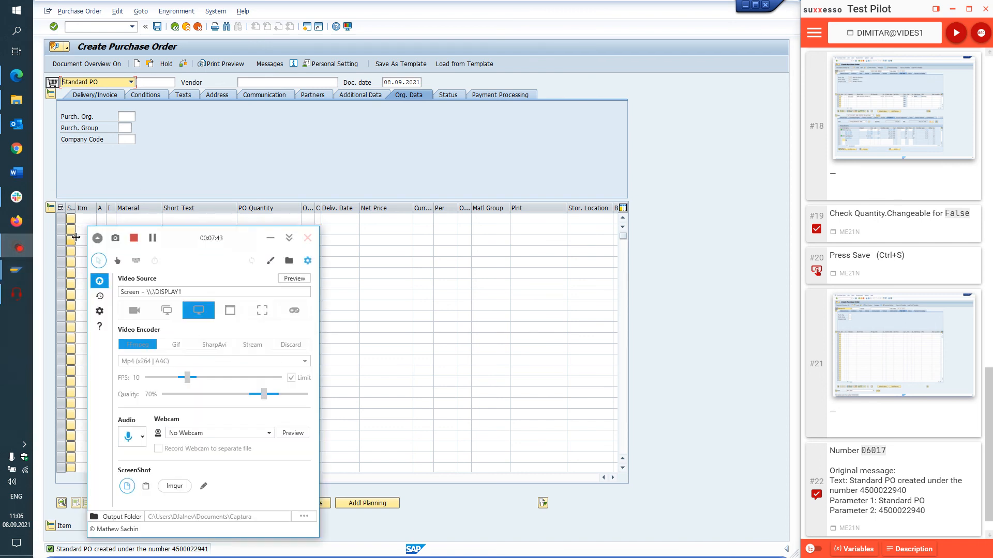